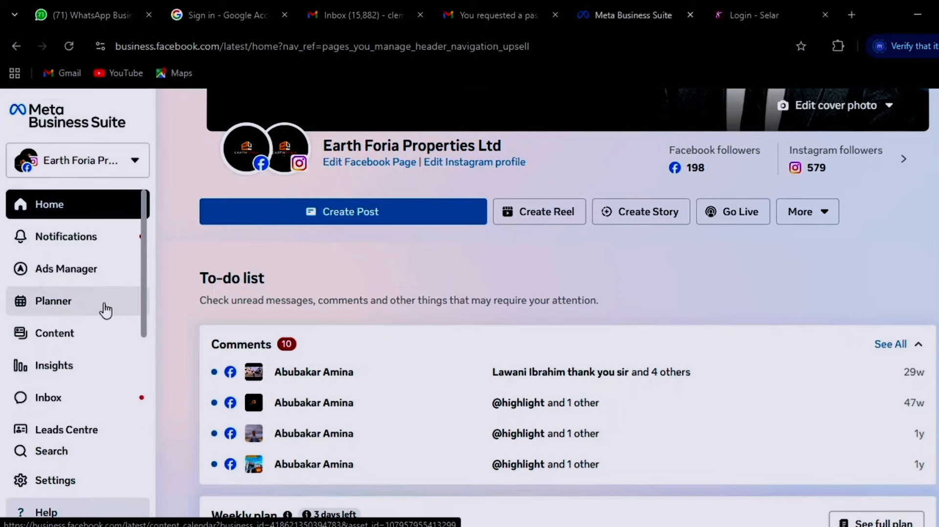
Step: Open Events Manager for the Earth Foria Properties Ltd business from the full list of tools
scroll(42, 268, "down", 3)
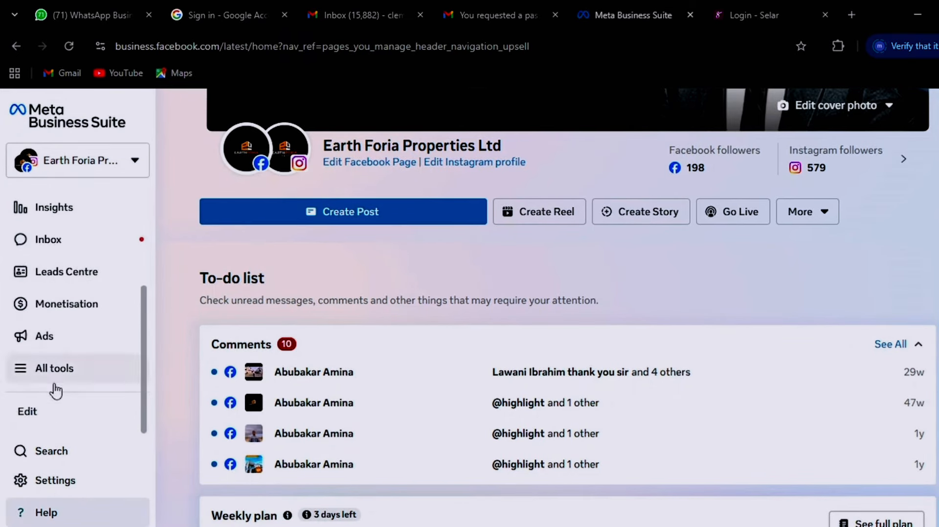
left_click(69, 379)
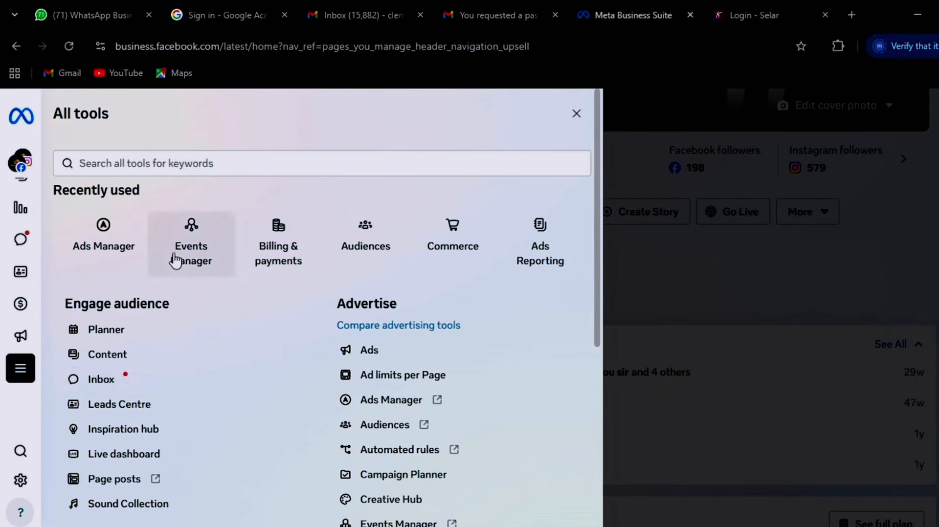
left_click(198, 250)
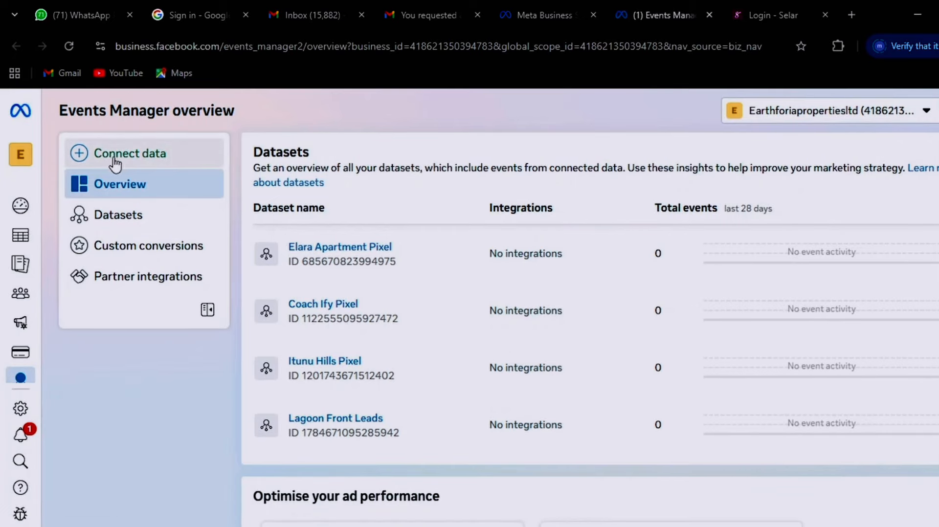
Step: Start connecting a new data source in Events Manager and choose Web as its type
left_click(116, 156)
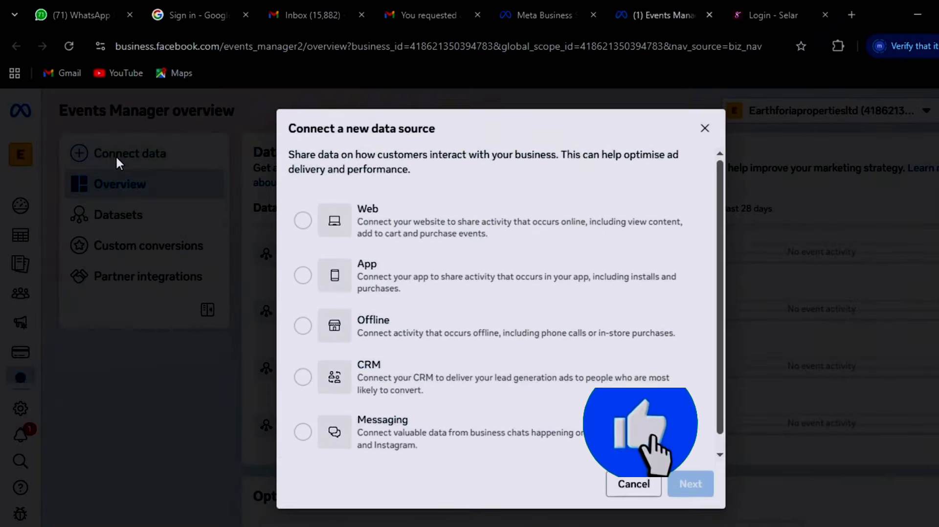
left_click(303, 216)
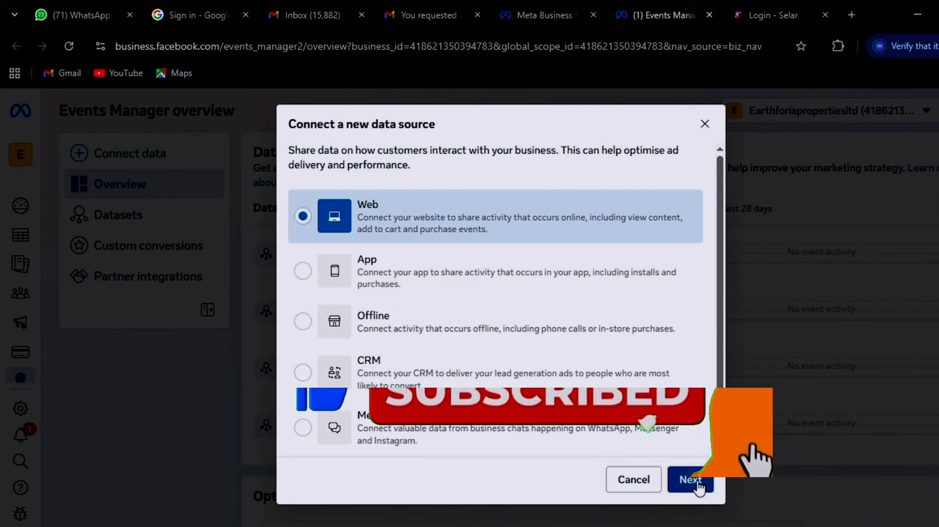
left_click(695, 481)
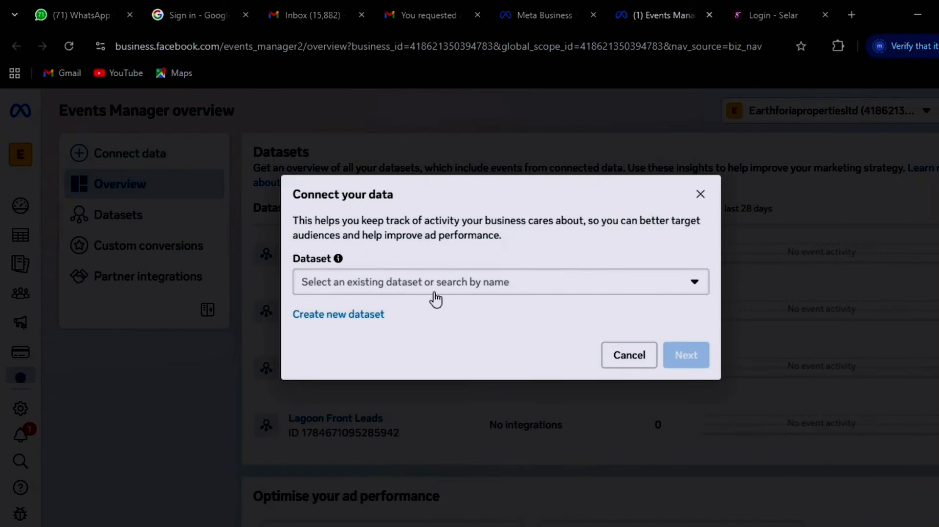
Step: Create a new dataset named "Cosmetic Online Store" and reload the Events Manager overview
left_click(362, 315)
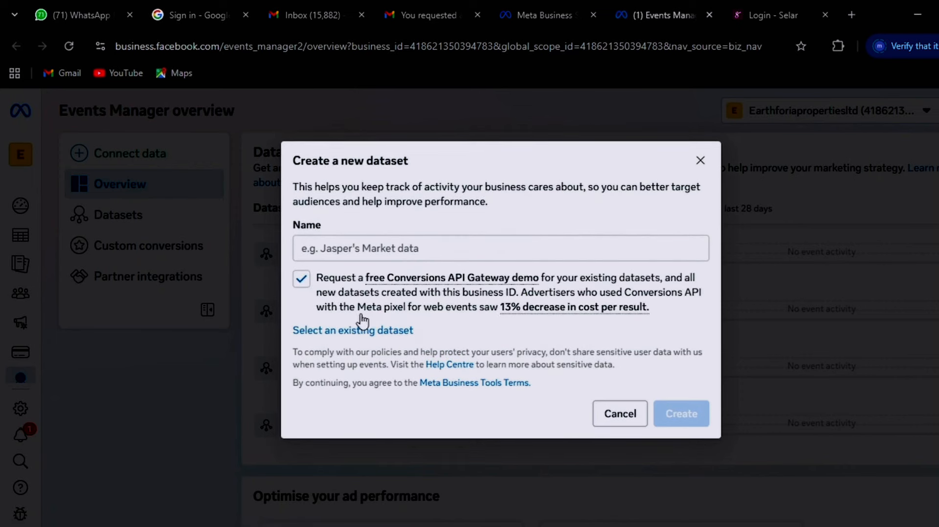
left_click(345, 243)
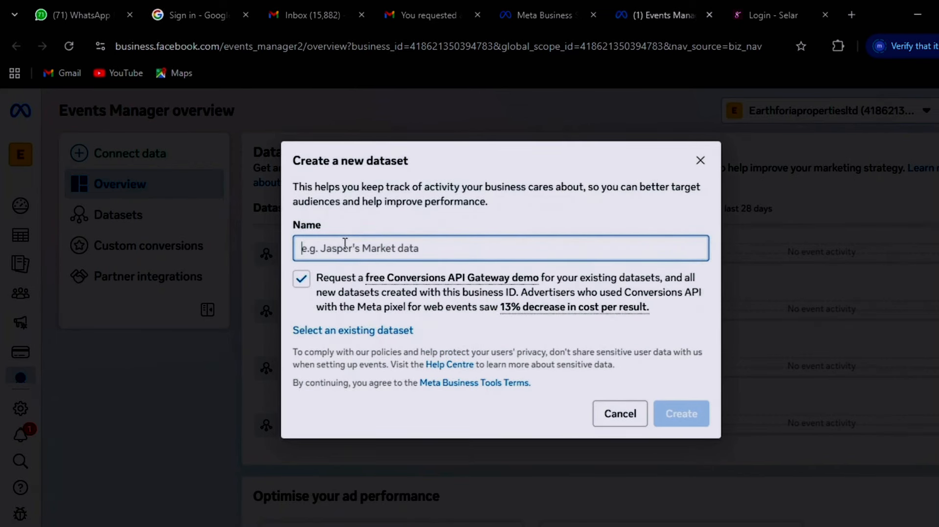
type("Cos")
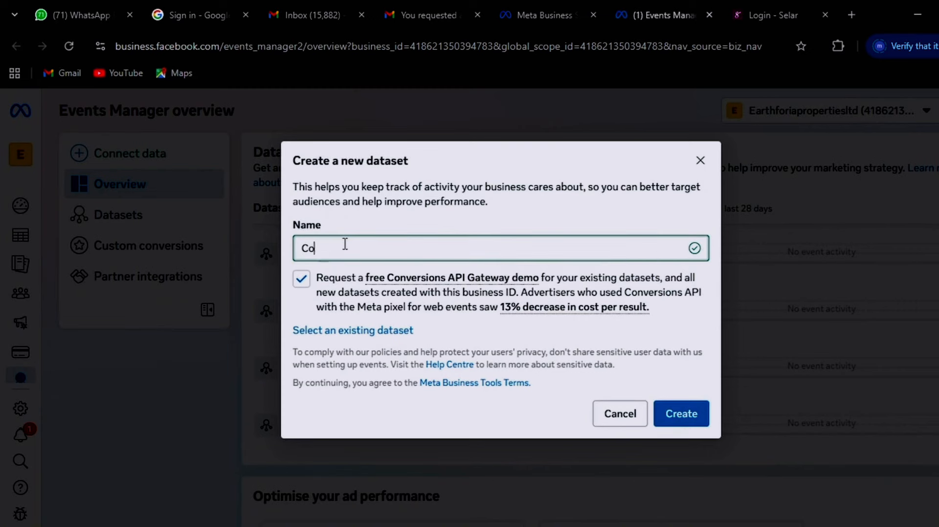
type("metic Online Store")
left_click(670, 419)
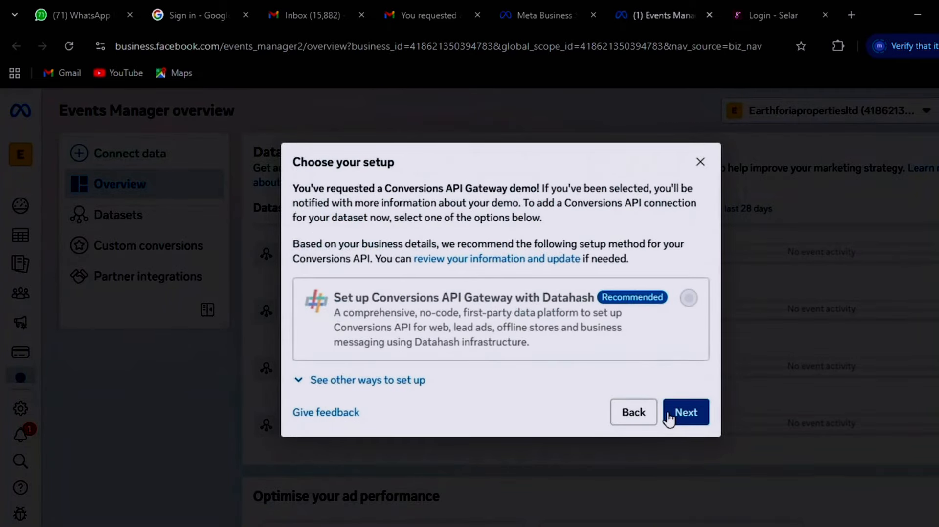
left_click(669, 417)
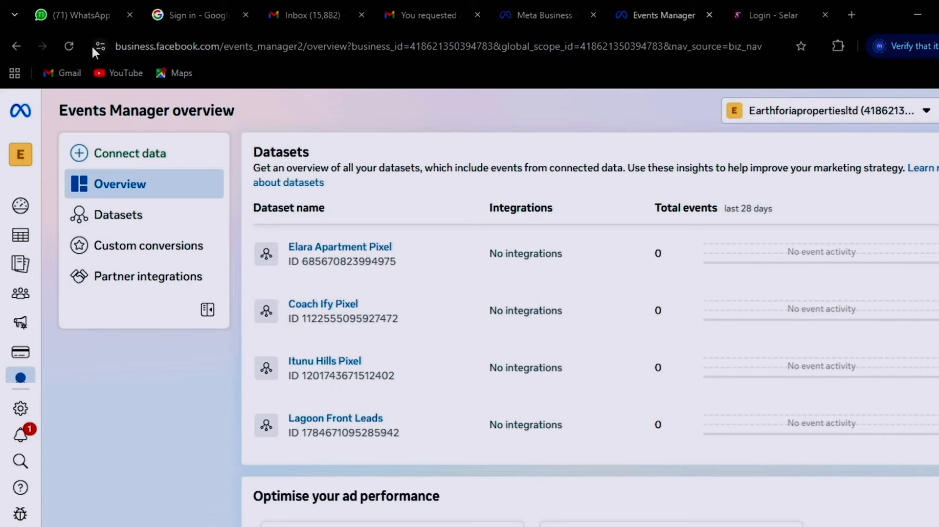
left_click(76, 43)
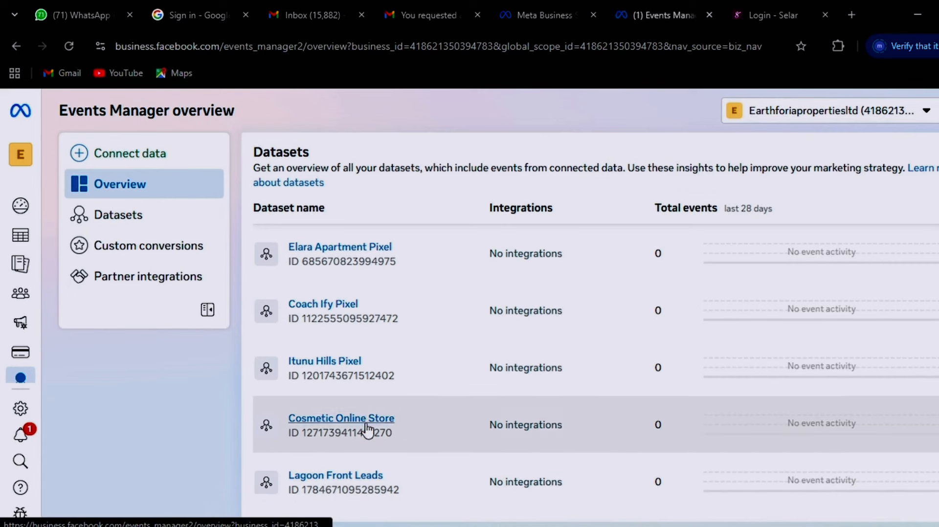
Step: Go to the datasets view and switch the displayed dataset to Cosmetic Online Store
left_click(105, 216)
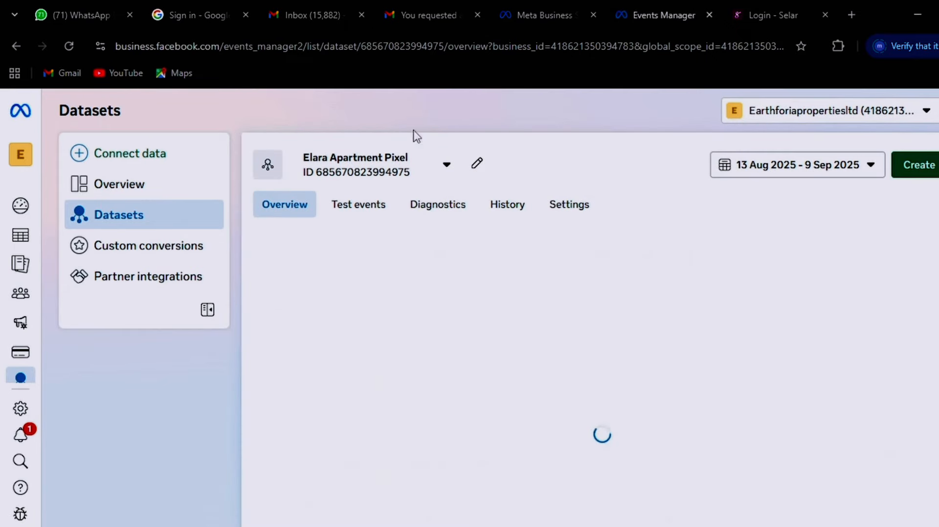
left_click(446, 166)
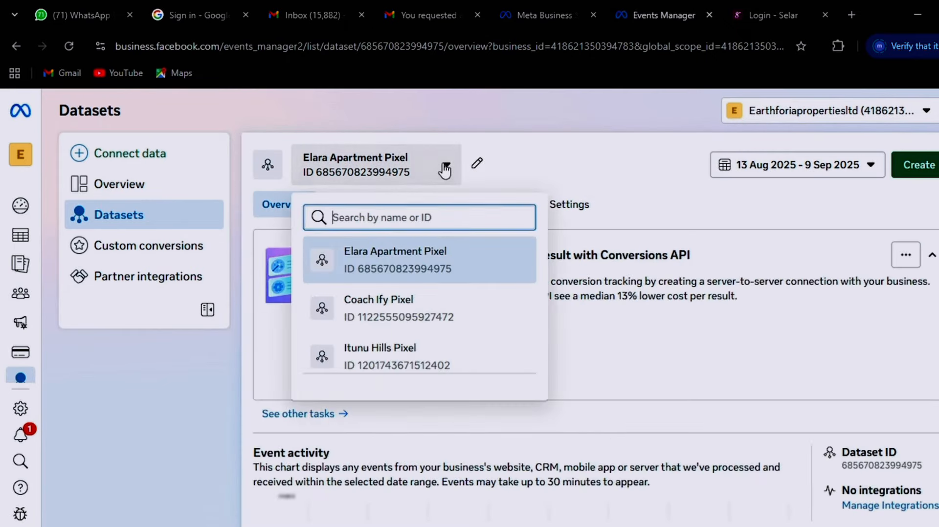
scroll(391, 321, "down", 2)
left_click(393, 327)
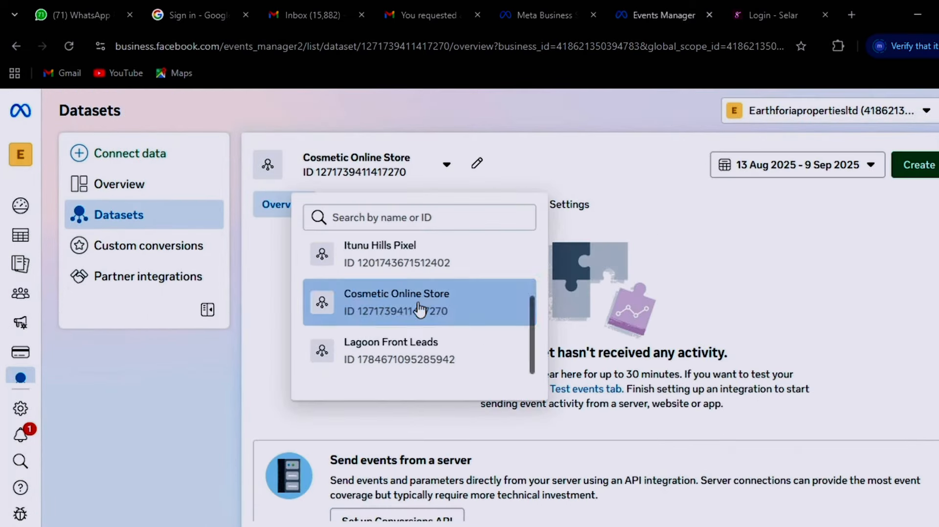
left_click(676, 268)
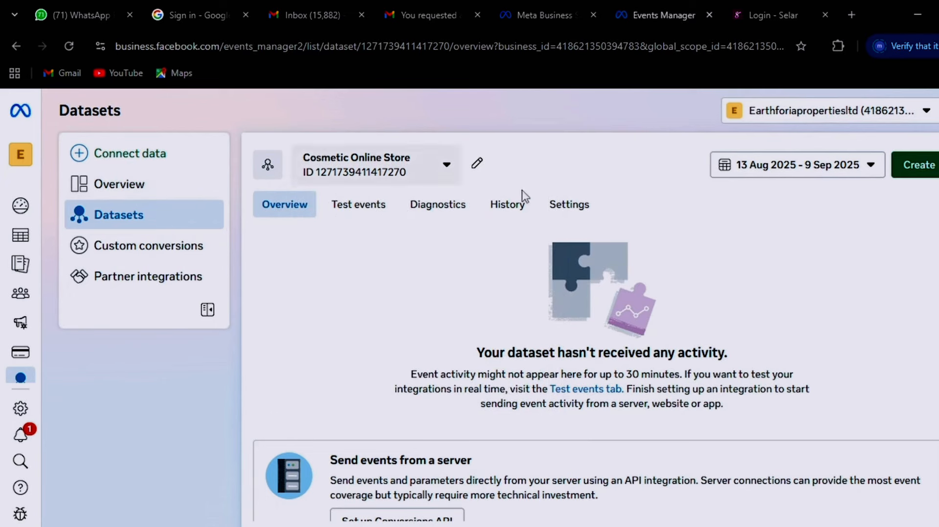
Step: Copy the dataset ID from the settings of the Cosmetic Online Store dataset
left_click(567, 208)
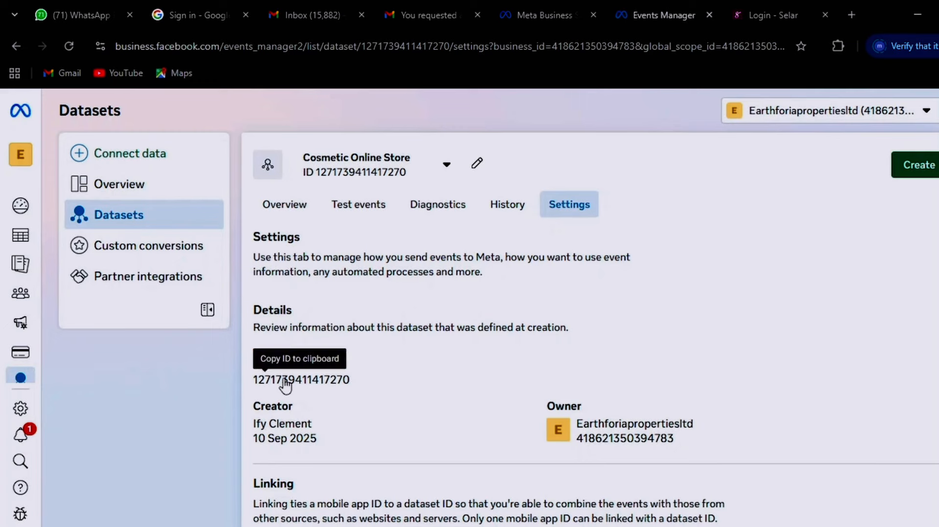
left_click_drag(356, 381, 254, 381)
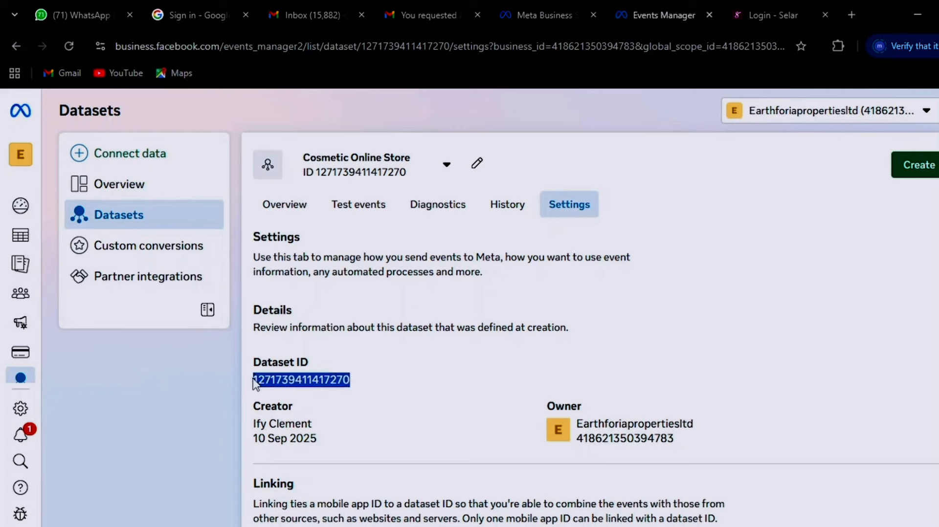
right_click(290, 389)
left_click(369, 198)
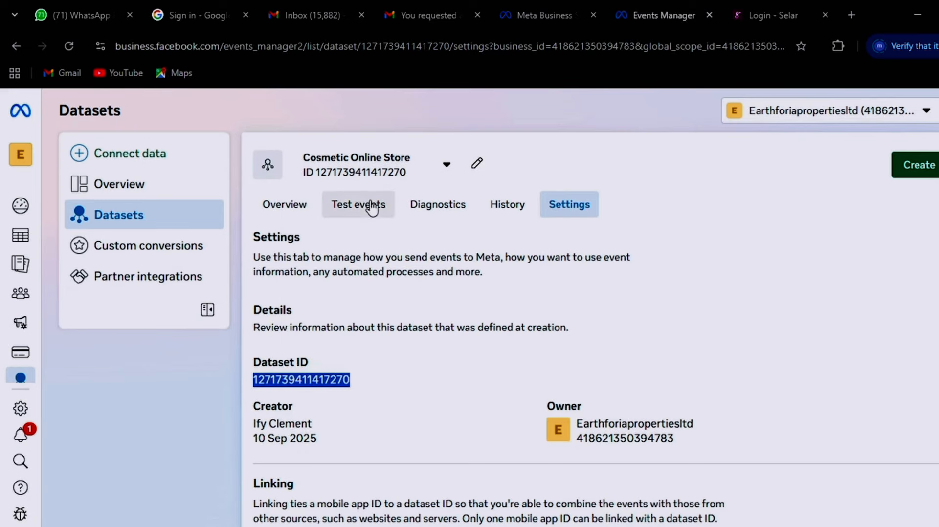
Step: Switch to the Selar login page and log in with the account e-mail and password
left_click(769, 13)
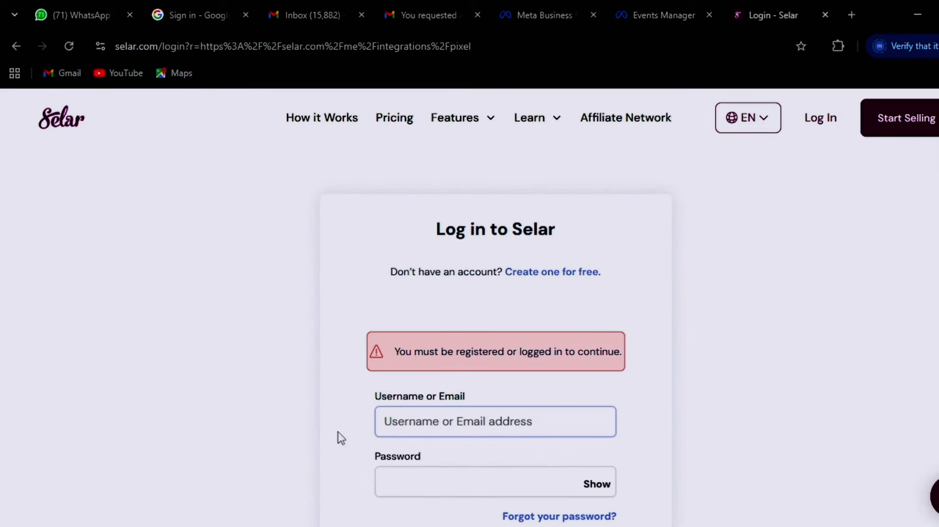
scroll(522, 340, "down", 4)
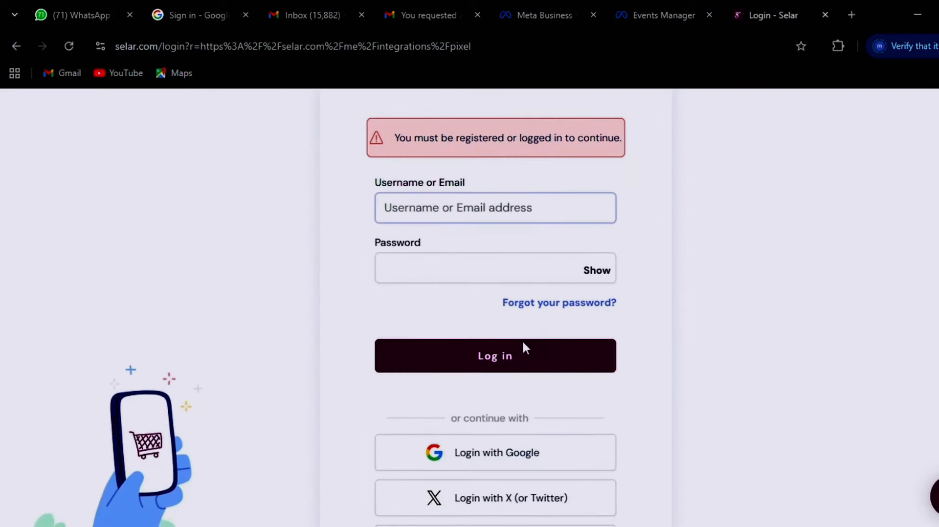
left_click(484, 368)
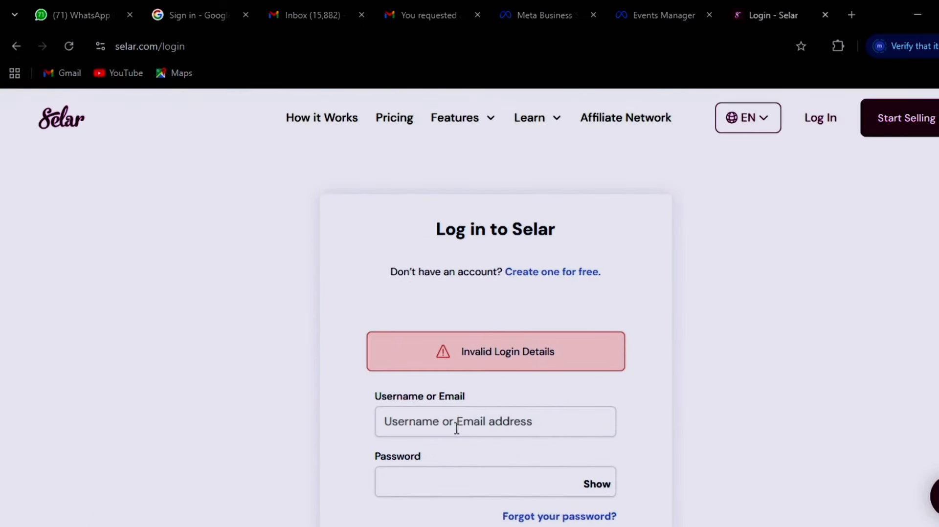
left_click(457, 428)
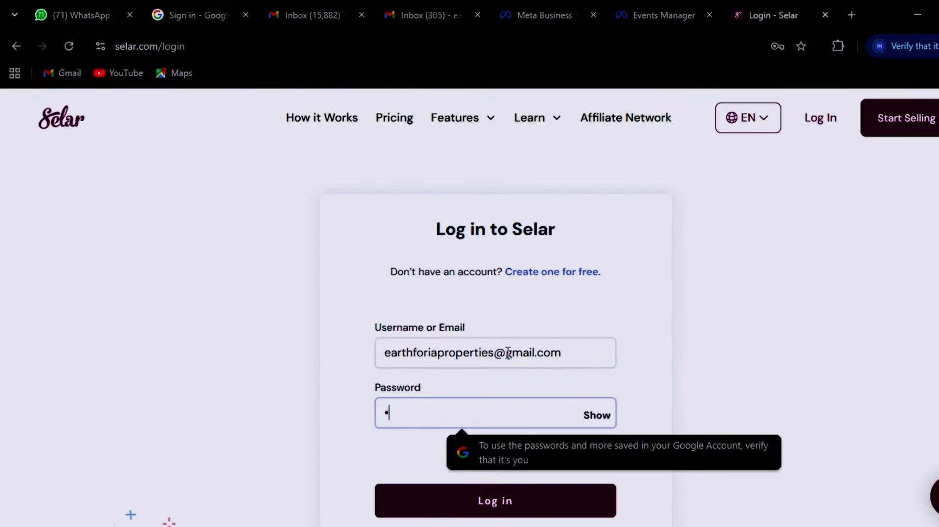
type("•••••")
type("•••••••")
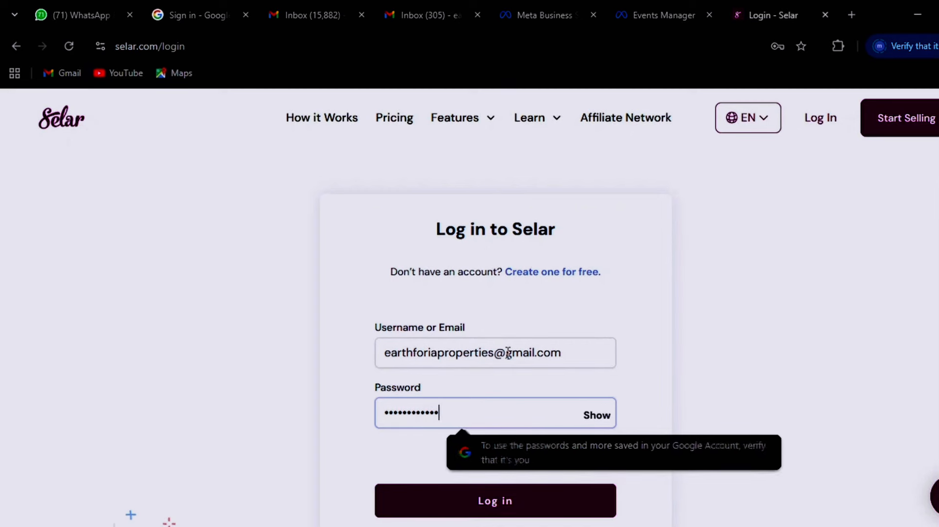
type("•")
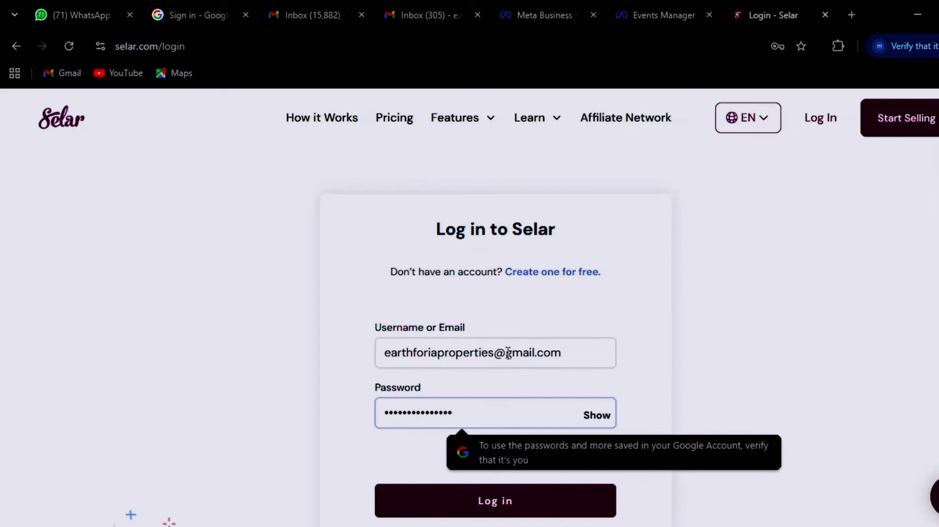
left_click(439, 512)
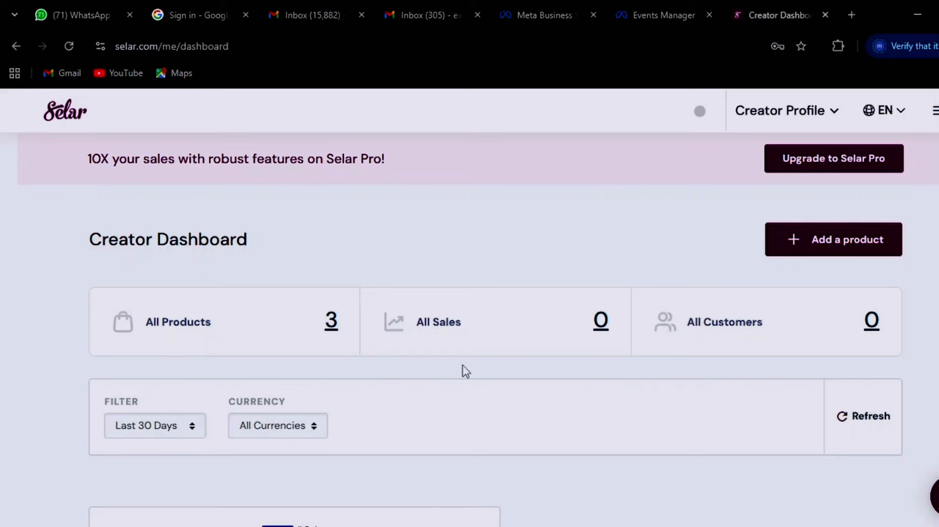
Step: Open the Facebook Pixel integration page of the Selar store
left_click(934, 110)
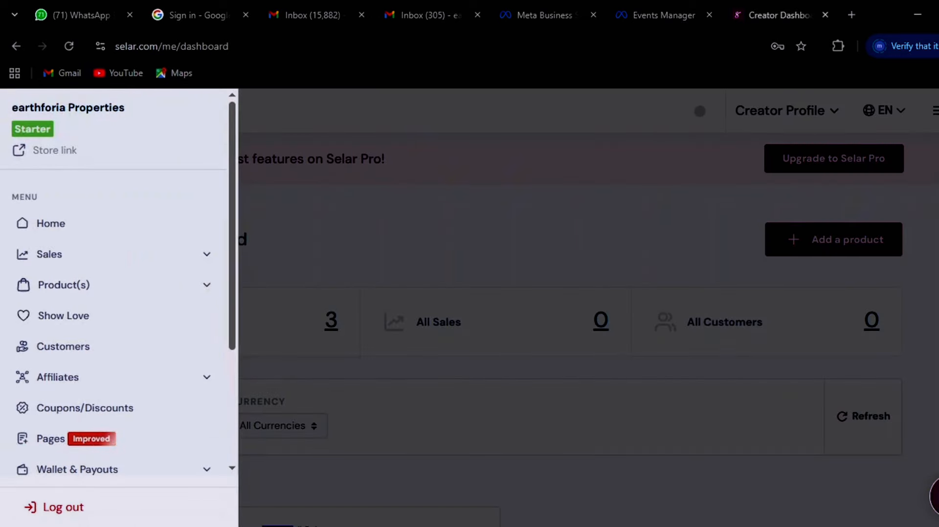
scroll(86, 339, "down", 3)
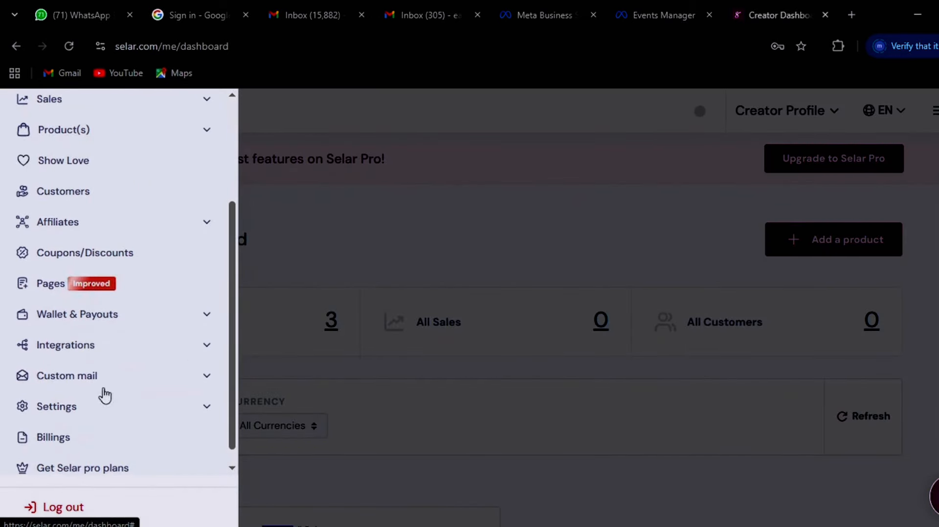
left_click(90, 353)
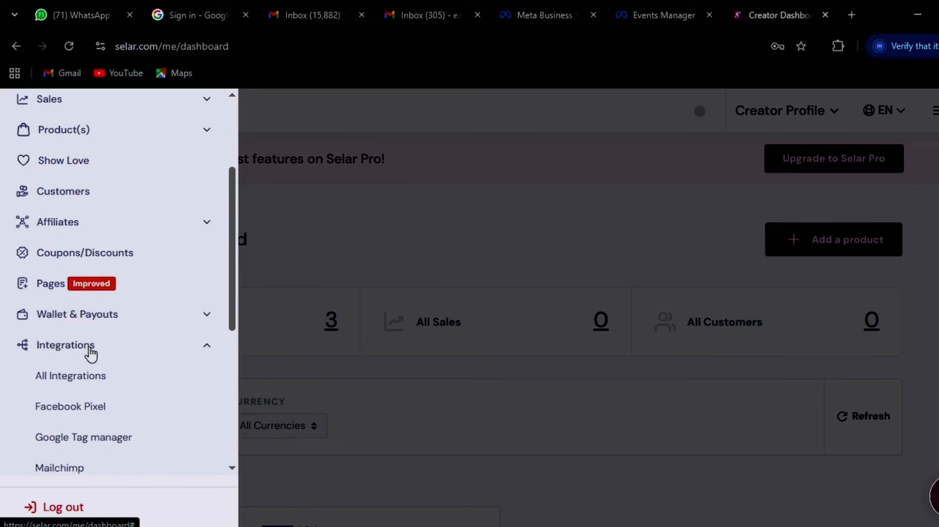
left_click(85, 411)
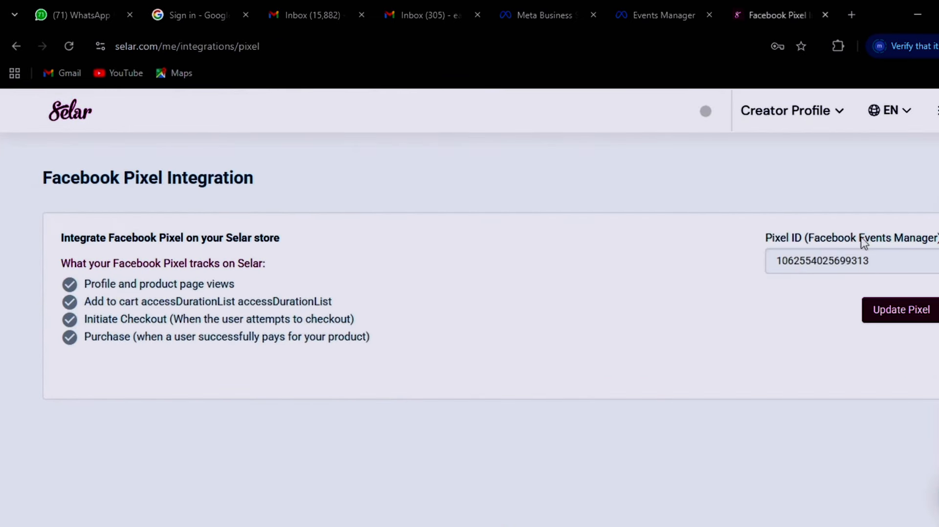
Step: Replace the Pixel ID in the Selar integration with the copied Cosmetic Online Store dataset ID and update the pixel
double_click(893, 265)
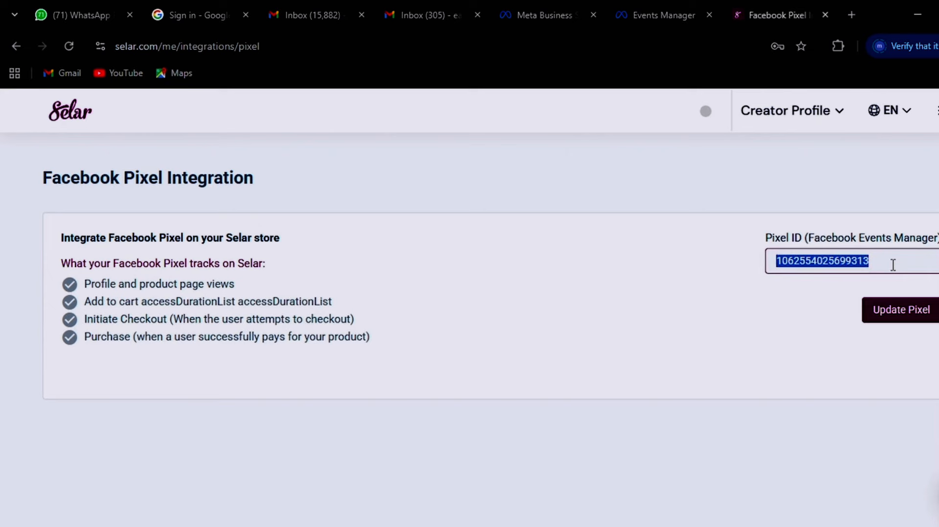
key("BackSpace")
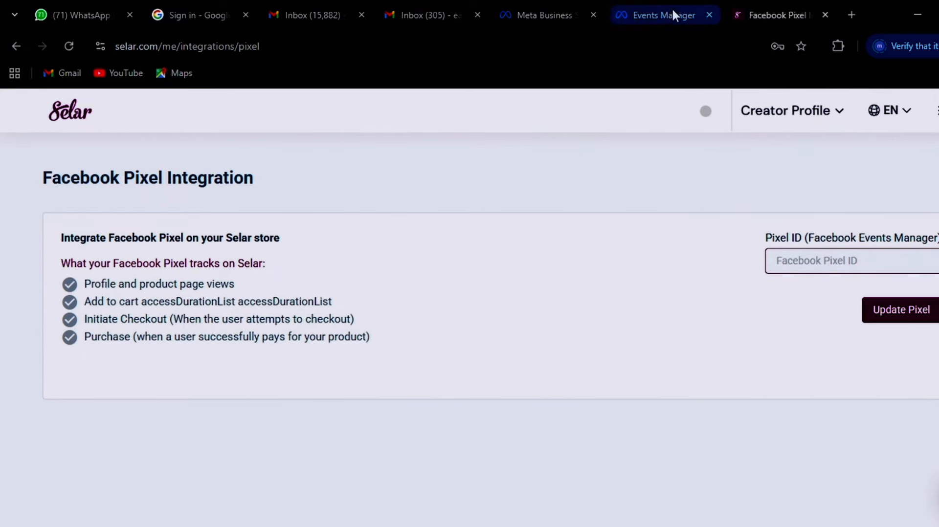
left_click(654, 14)
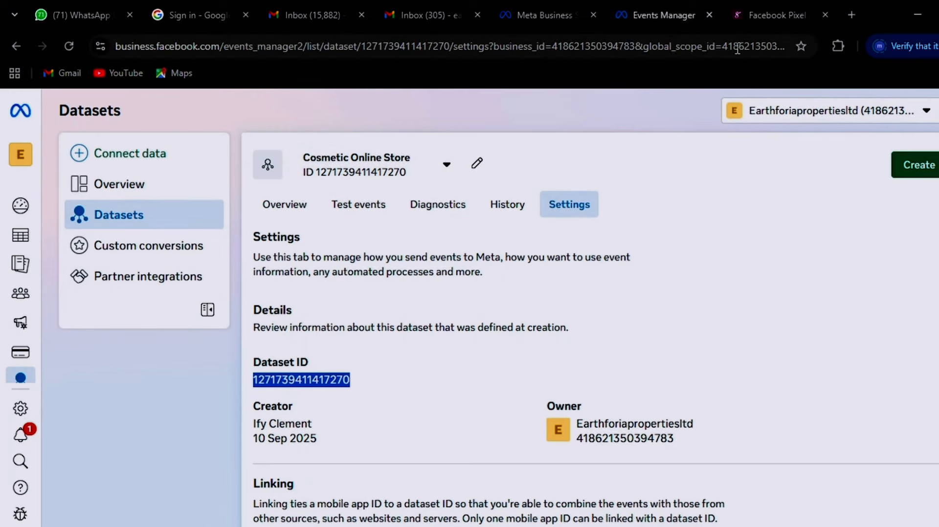
left_click(789, 8)
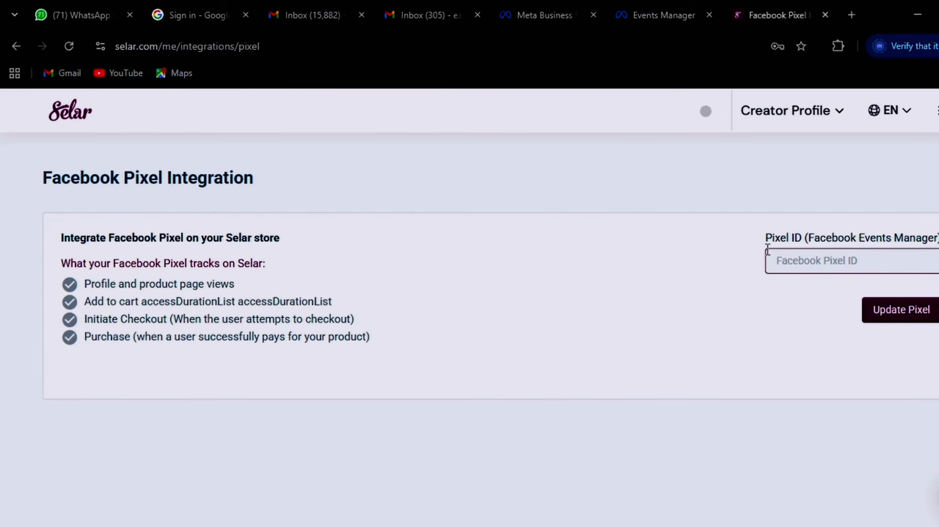
key("ctrl+v")
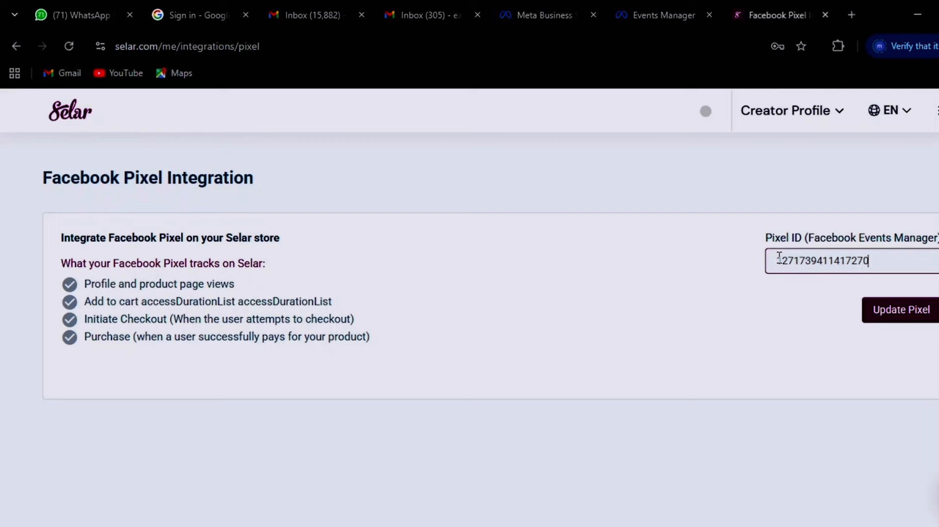
left_click(916, 318)
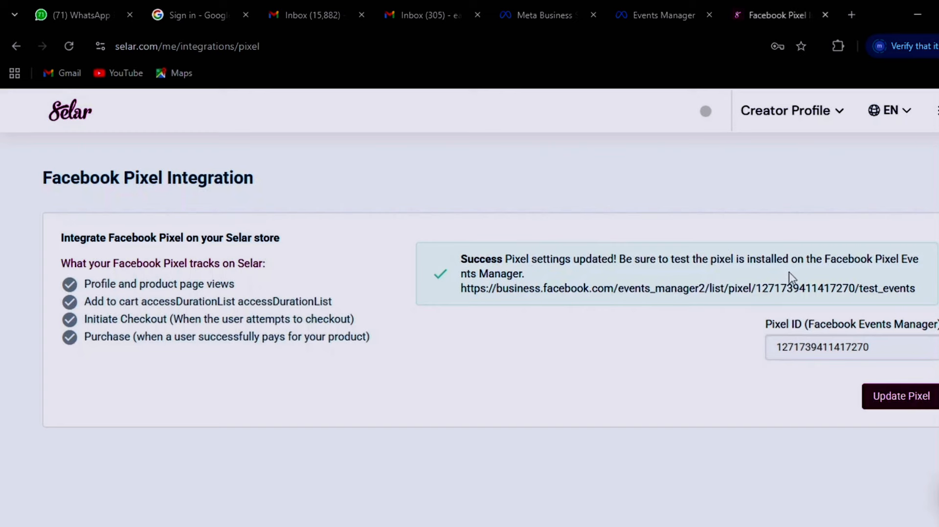
Step: Open the Events Manager test events page through the link given for the updated pixel
double_click(677, 295)
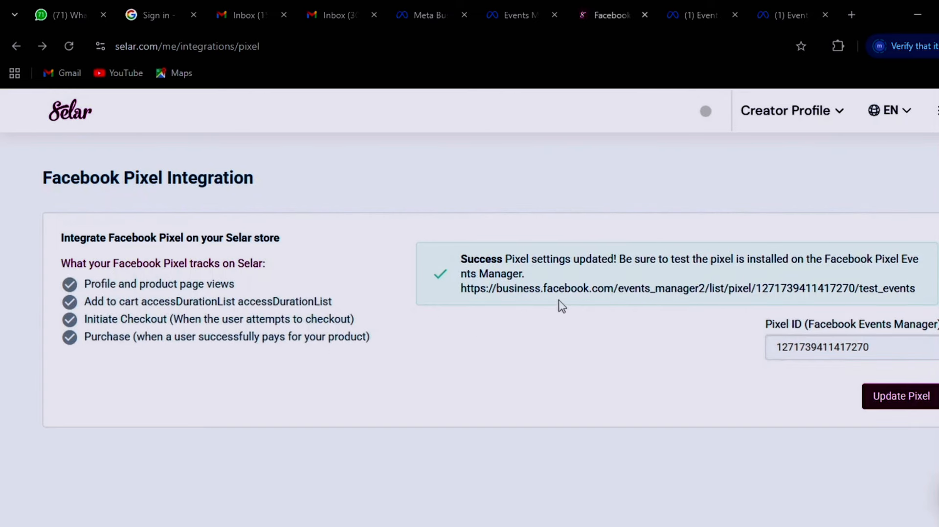
left_click(612, 290)
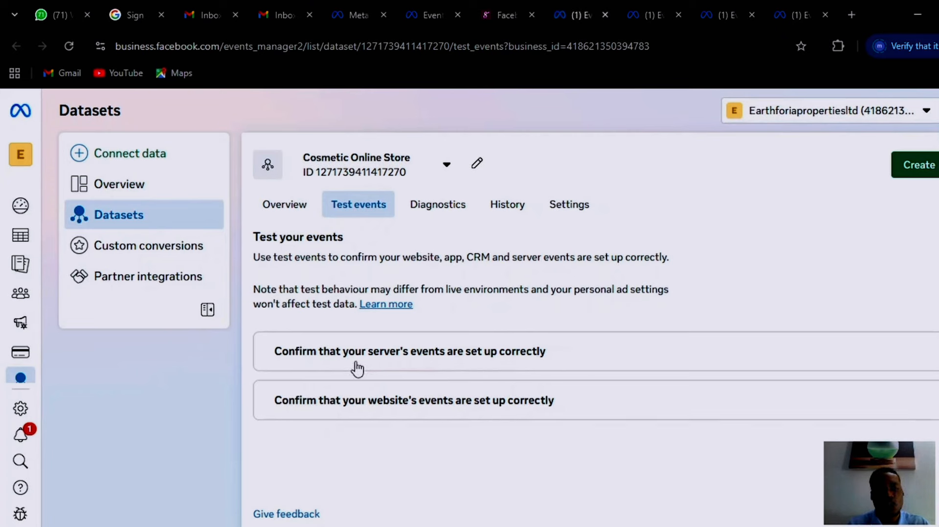
Step: Try to test the server's events for the Cosmetic Online Store dataset through Graph API Explorer
left_click(387, 363)
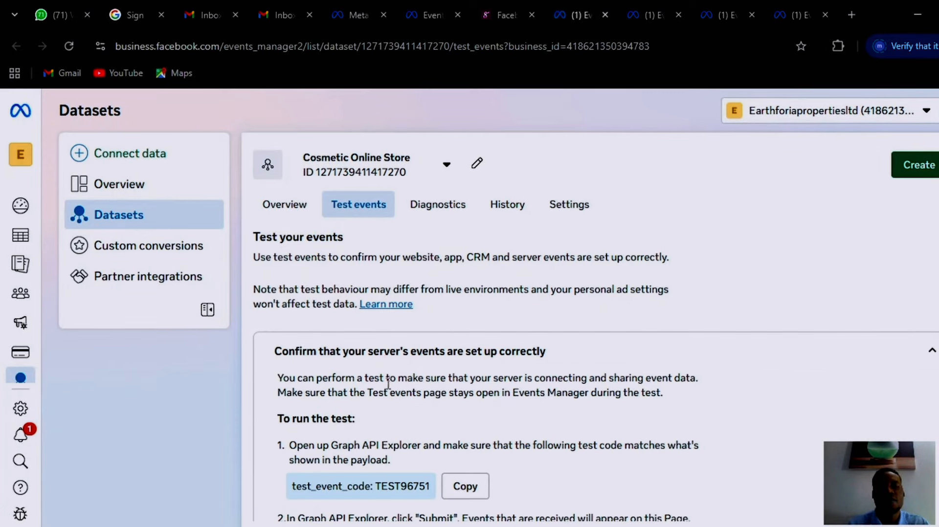
scroll(386, 382, "down", 3)
left_click(465, 389)
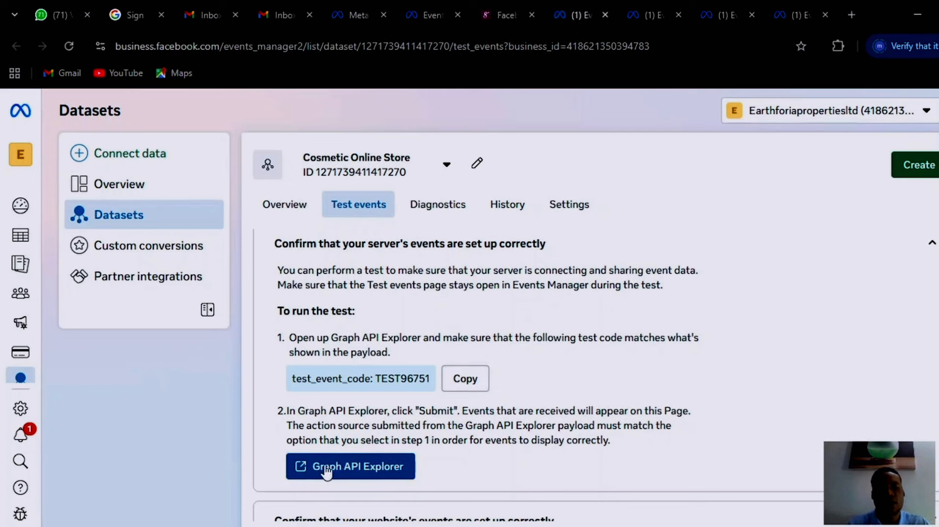
scroll(343, 467, "down", 1)
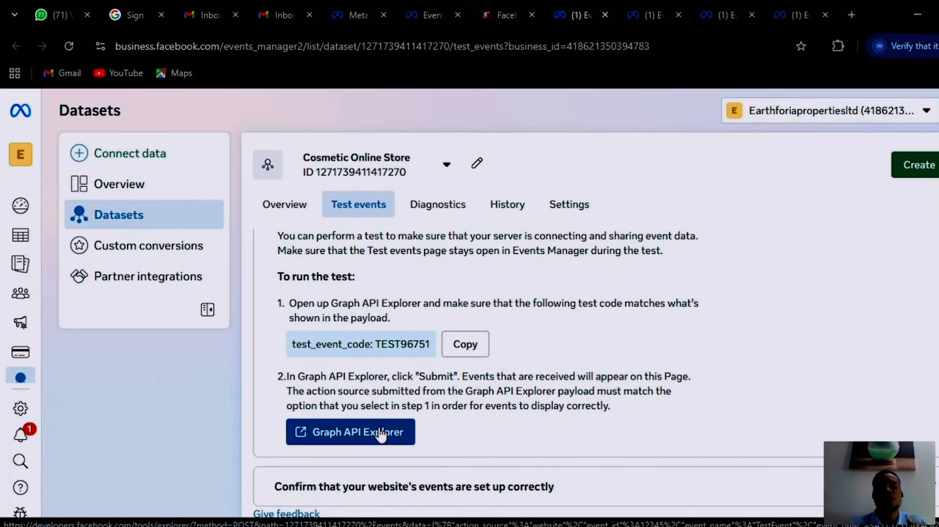
left_click(346, 434)
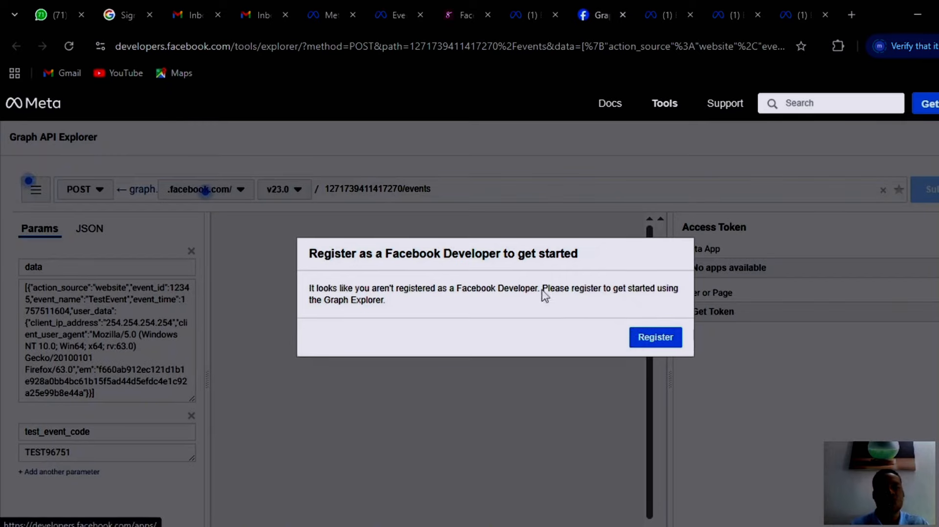
left_click(623, 14)
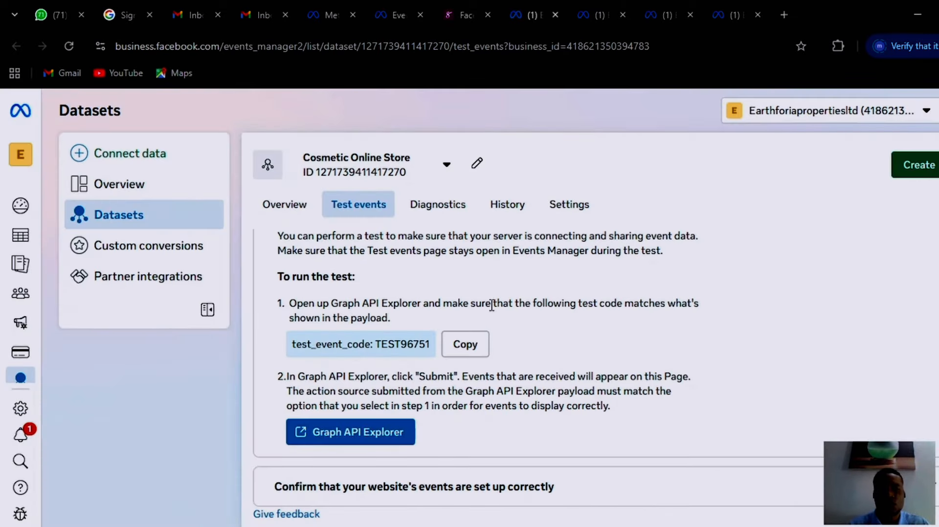
Step: Expand the check that the website's events are set up correctly and start entering the website URL
scroll(491, 306, "down", 1)
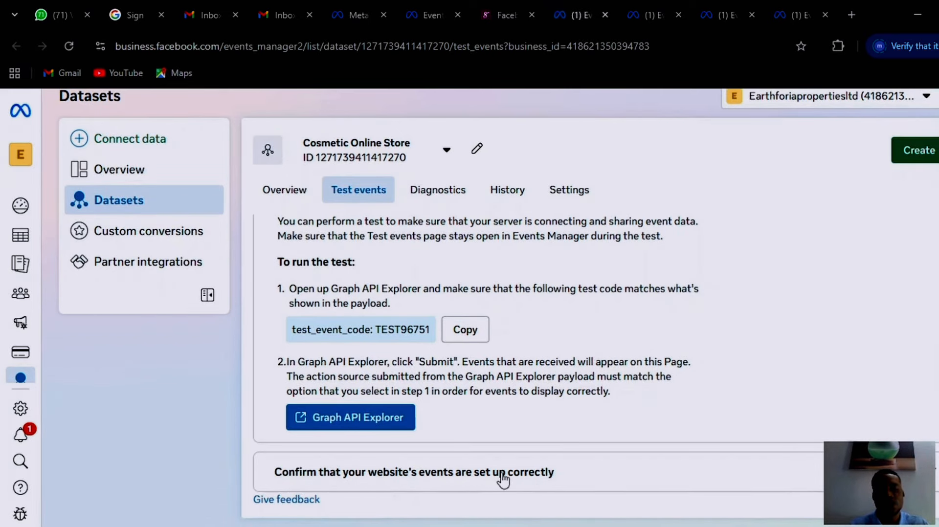
left_click(545, 478)
scroll(546, 479, "down", 5)
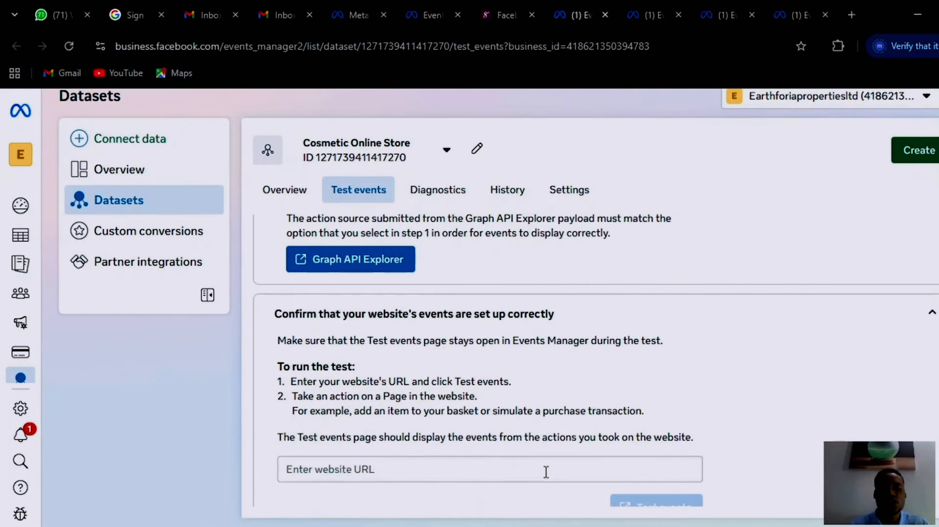
left_click(392, 417)
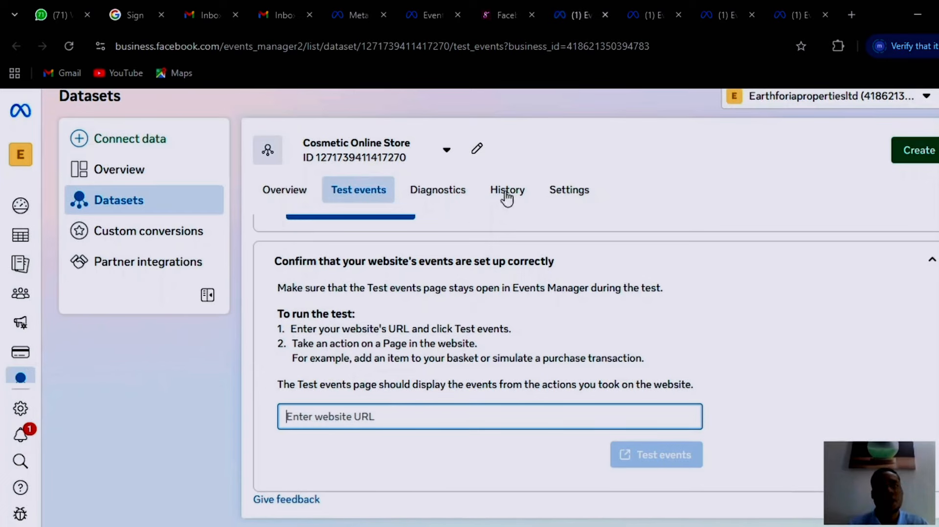
Step: Switch to Selar, open the General Store Settings and copy the store URL
left_click(497, 16)
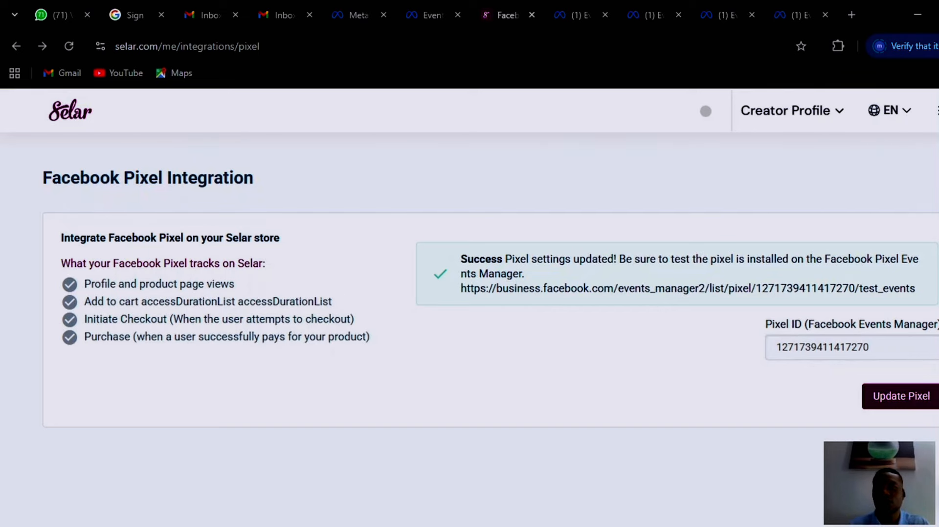
left_click(932, 118)
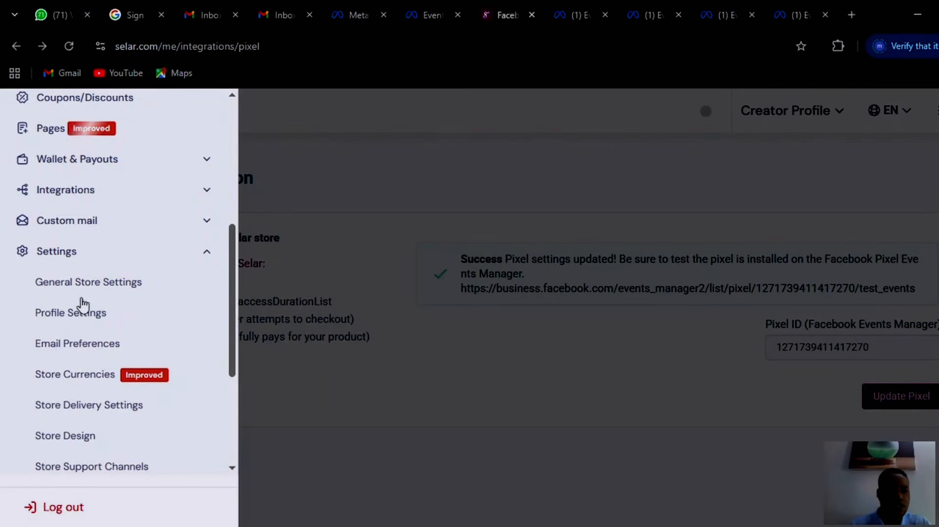
scroll(81, 305, "down", 4)
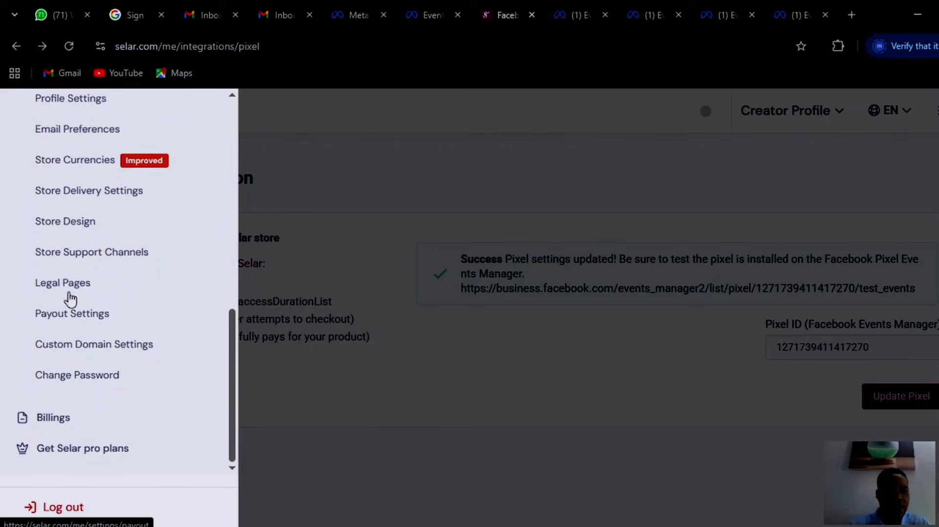
scroll(120, 243, "up", 4)
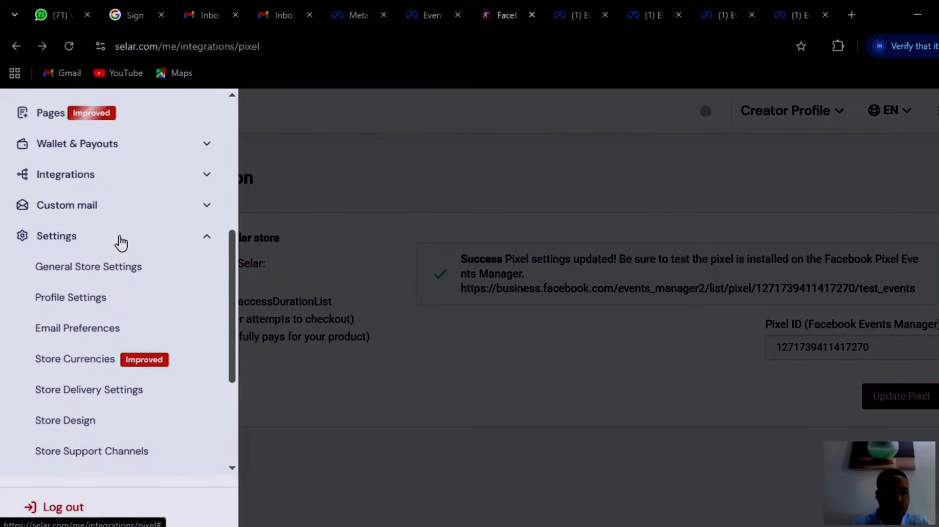
scroll(120, 243, "up", 5)
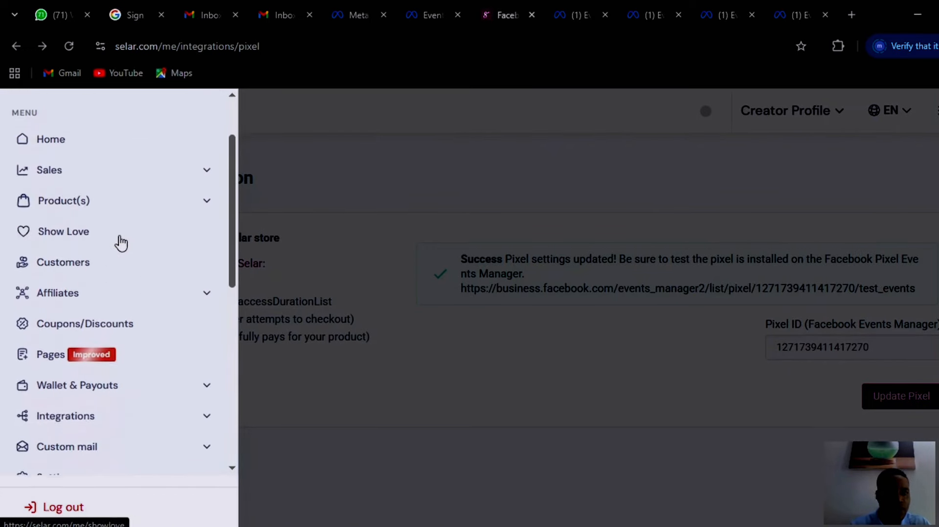
scroll(120, 243, "down", 5)
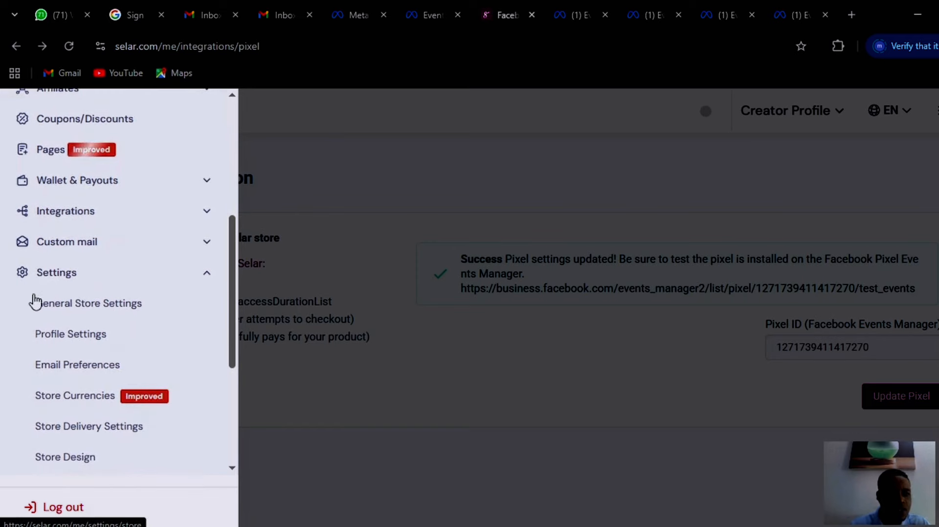
left_click(85, 305)
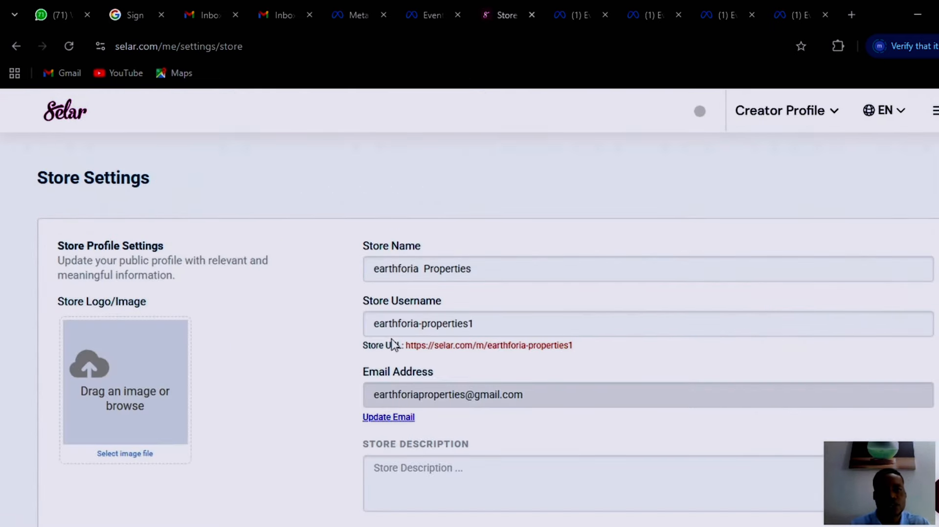
scroll(394, 345, "down", 2)
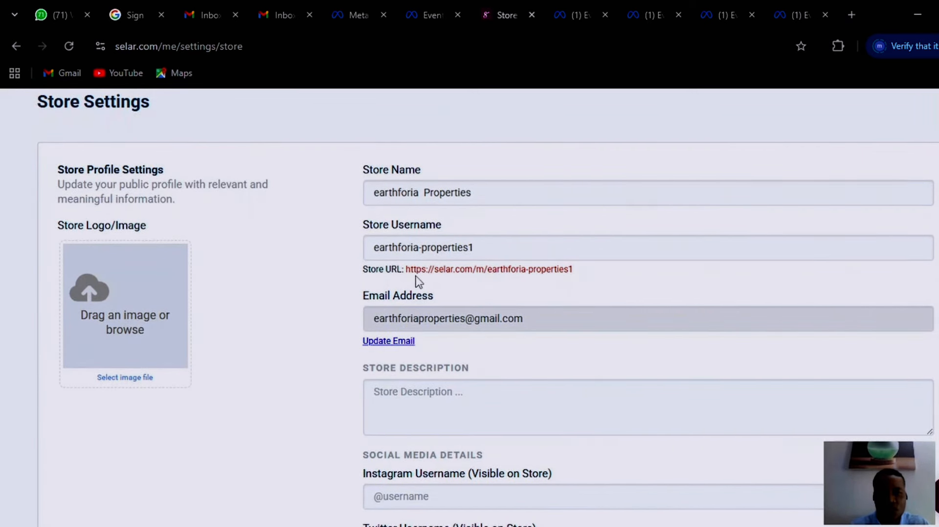
left_click_drag(582, 272, 410, 274)
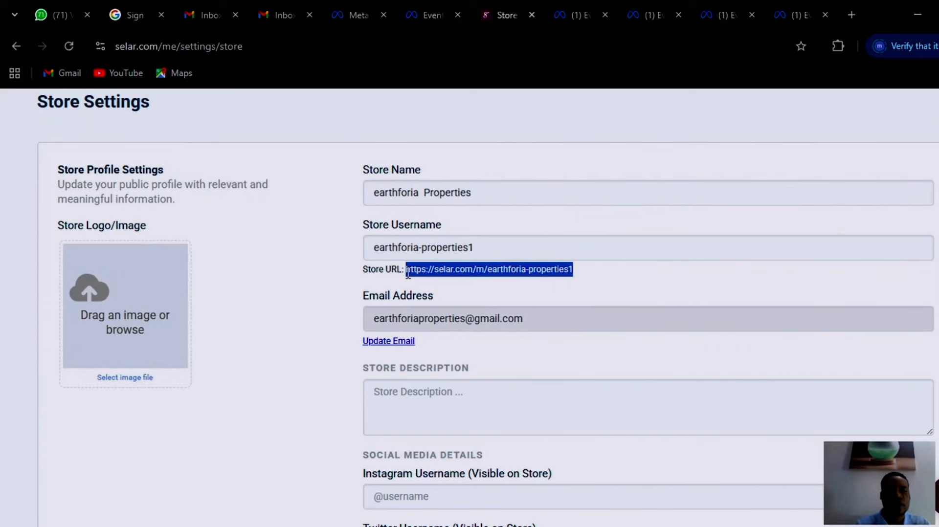
left_click(430, 18)
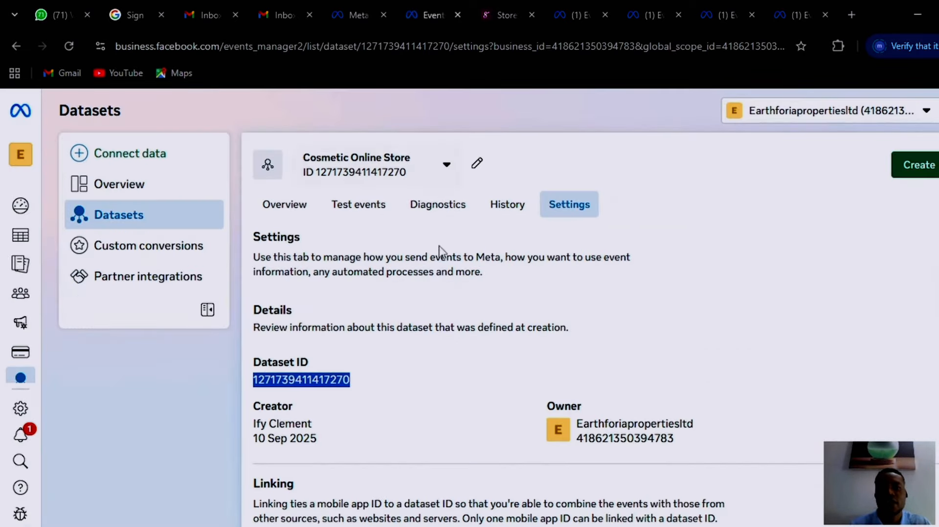
left_click(587, 4)
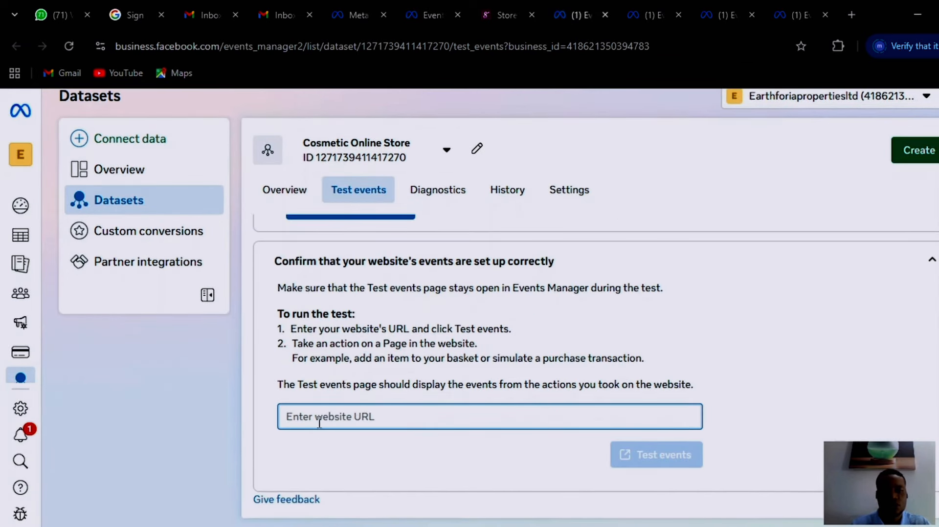
key("ctrl+v")
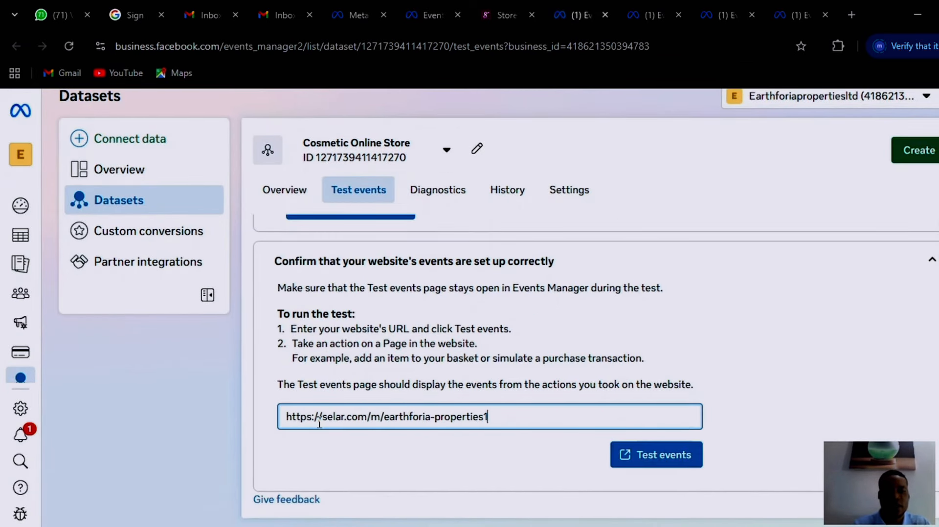
left_click(661, 455)
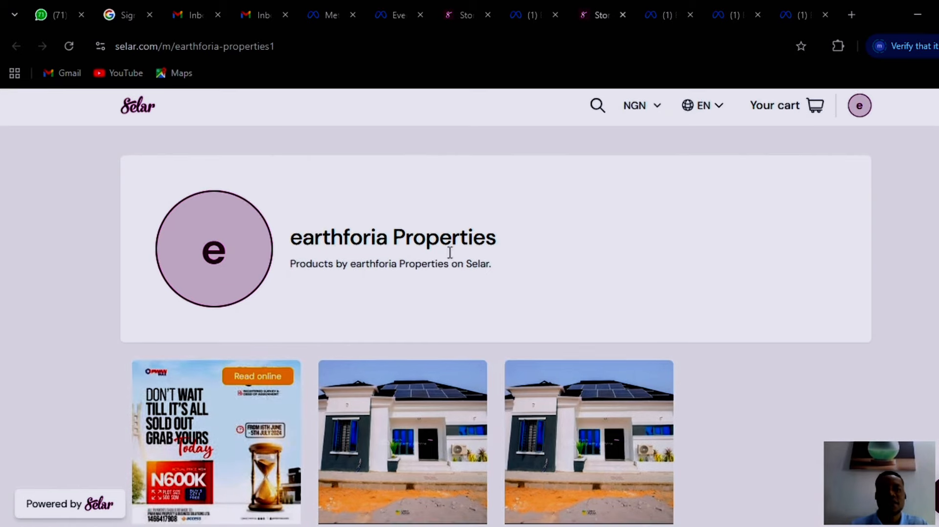
scroll(447, 252, "down", 3)
scroll(449, 252, "up", 3)
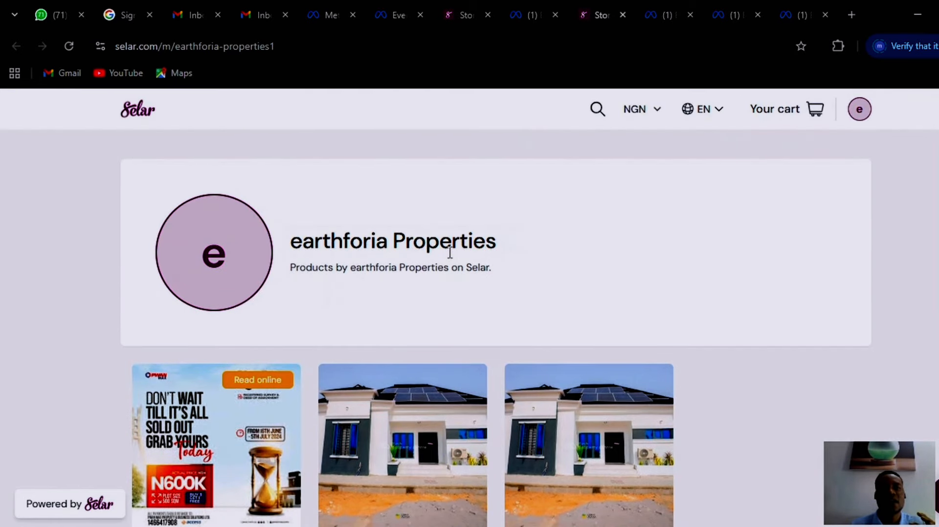